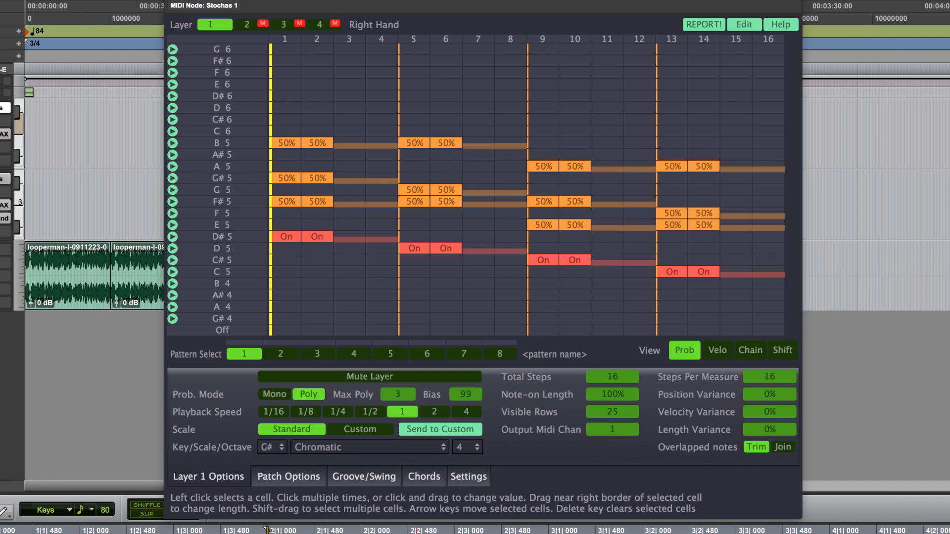
Set the sequence's total steps to 12 and toggle playback to audition it
{"action": "double_click", "coordinate": [630, 376]}
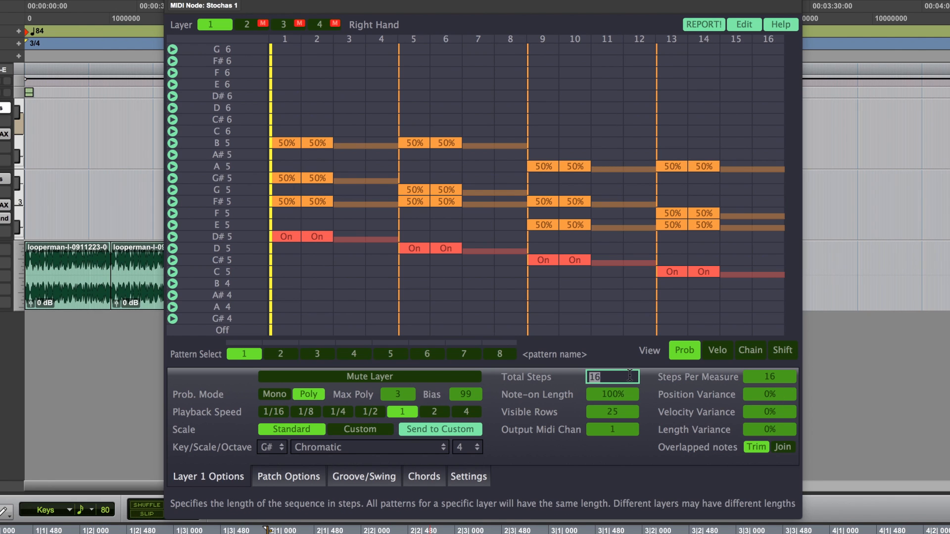
{"action": "type", "text": "12"}
{"action": "key", "text": "Return"}
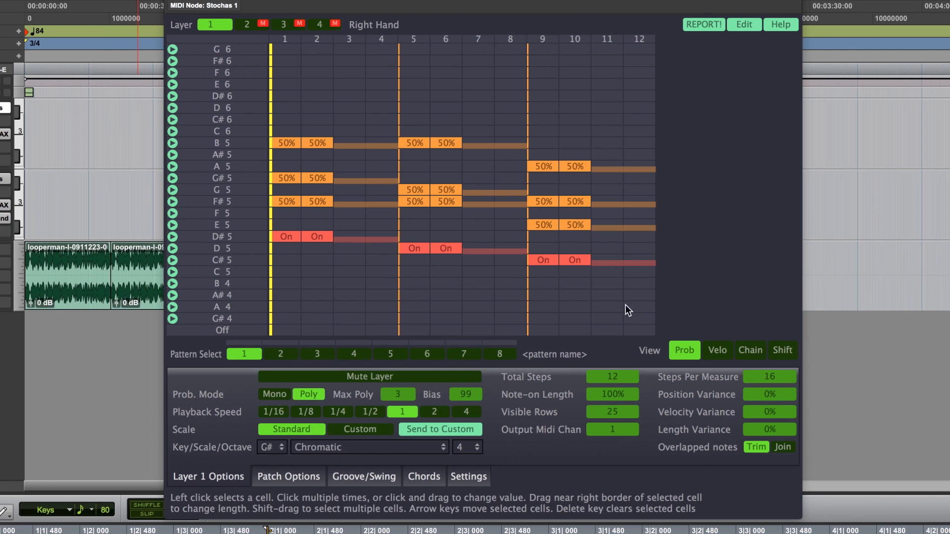
{"action": "key", "text": "space"}
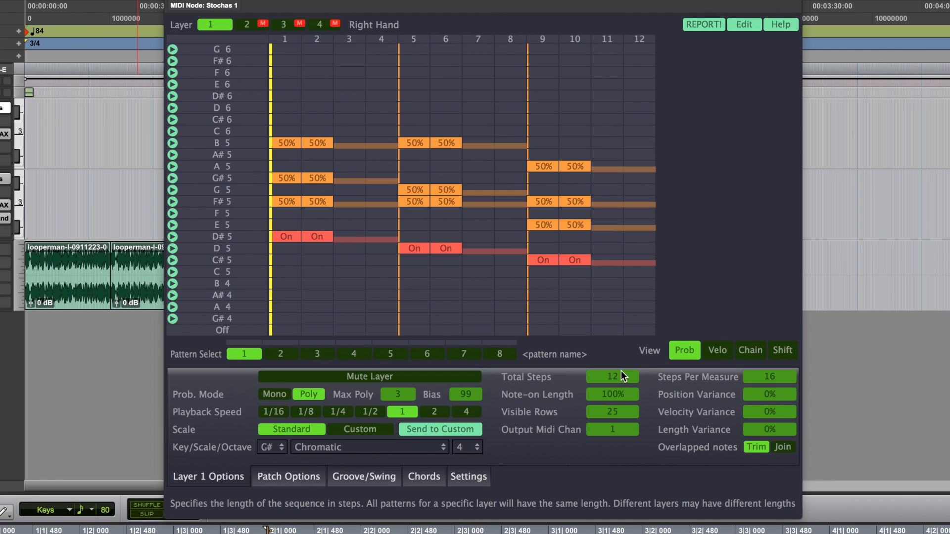
Set the steps per measure to 12 and play the sequence, then stop it
{"action": "double_click", "coordinate": [777, 375]}
{"action": "type", "text": "12"}
{"action": "key", "text": "Return"}
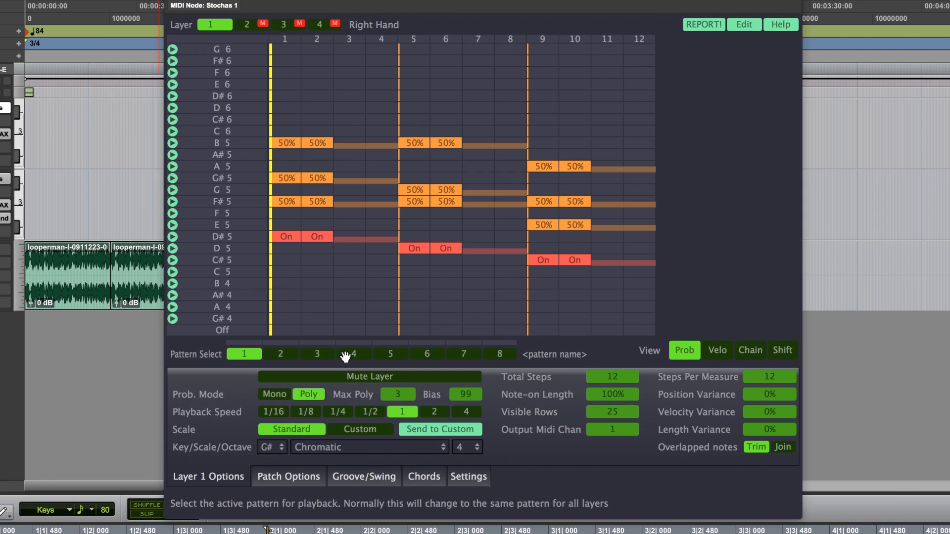
{"action": "key", "text": "space"}
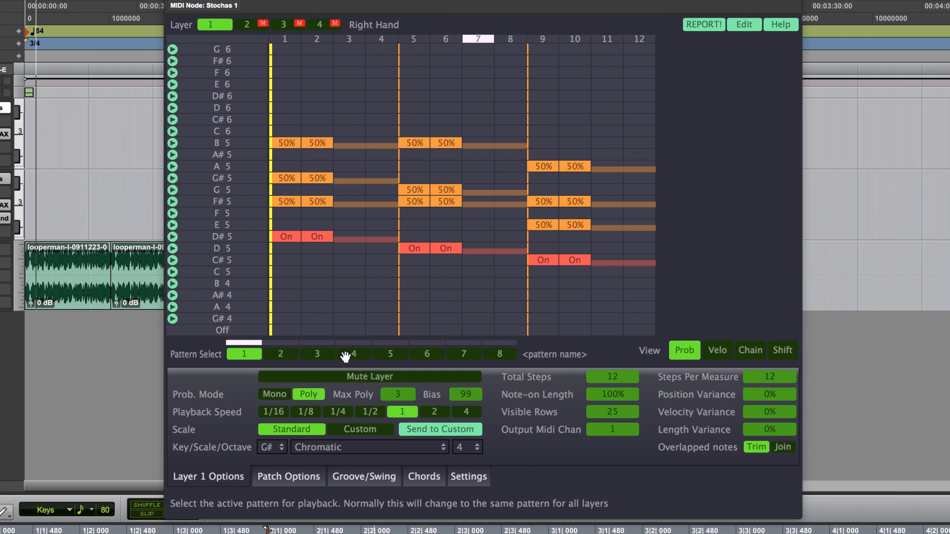
{"action": "key", "text": "space"}
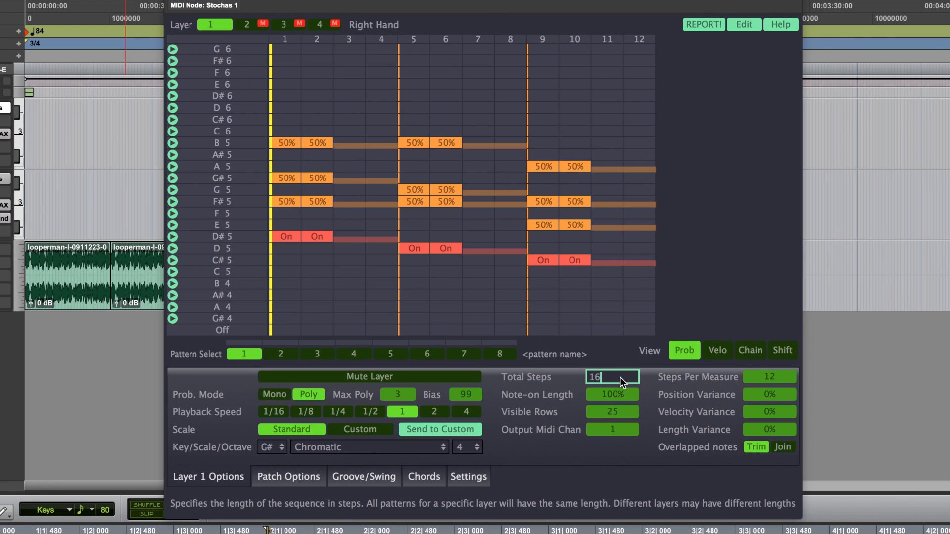
Restore the sequence's total steps to 16
{"action": "key", "text": "Return"}
{"action": "left_click", "coordinate": [777, 376]}
{"action": "type", "text": "16"}
{"action": "key", "text": "Return"}
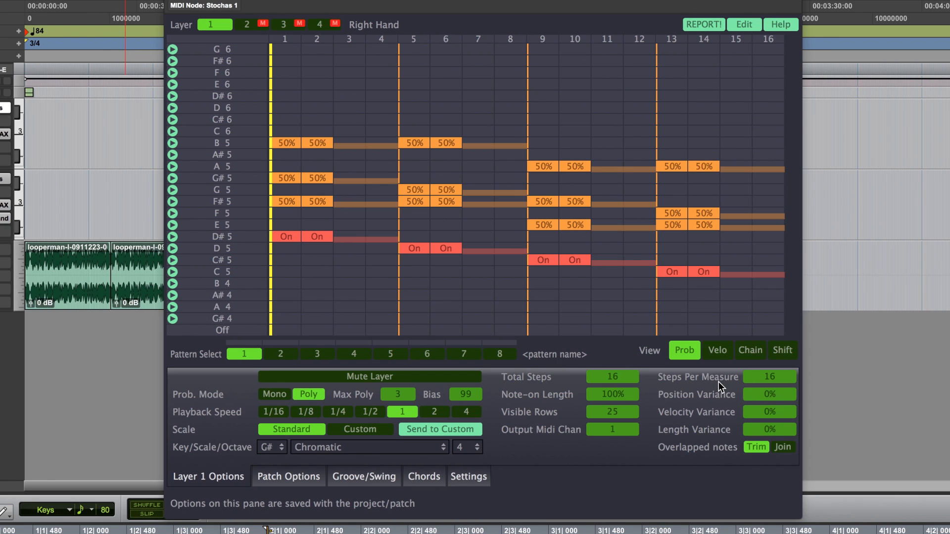
Change the session's meter at the start to 4/4 and start playback
{"action": "double_click", "coordinate": [27, 43]}
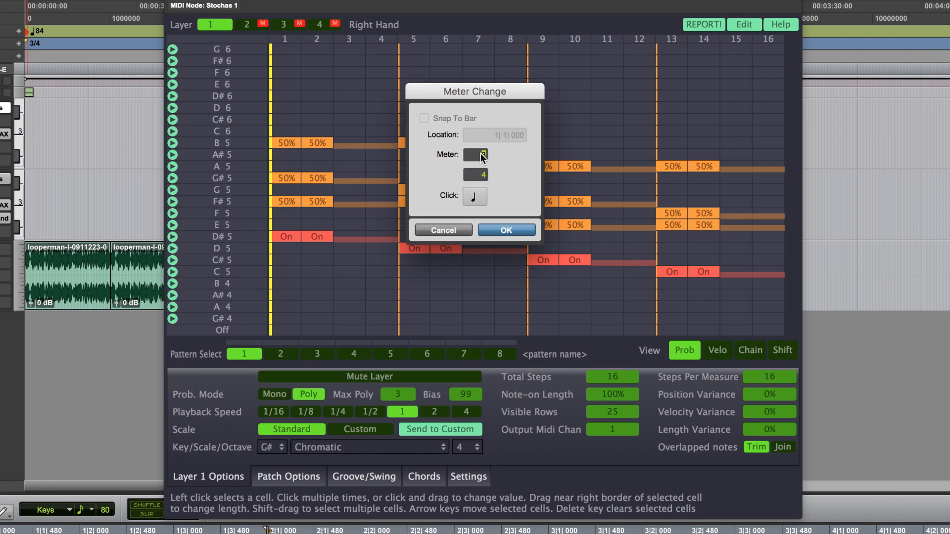
{"action": "key", "text": "Return"}
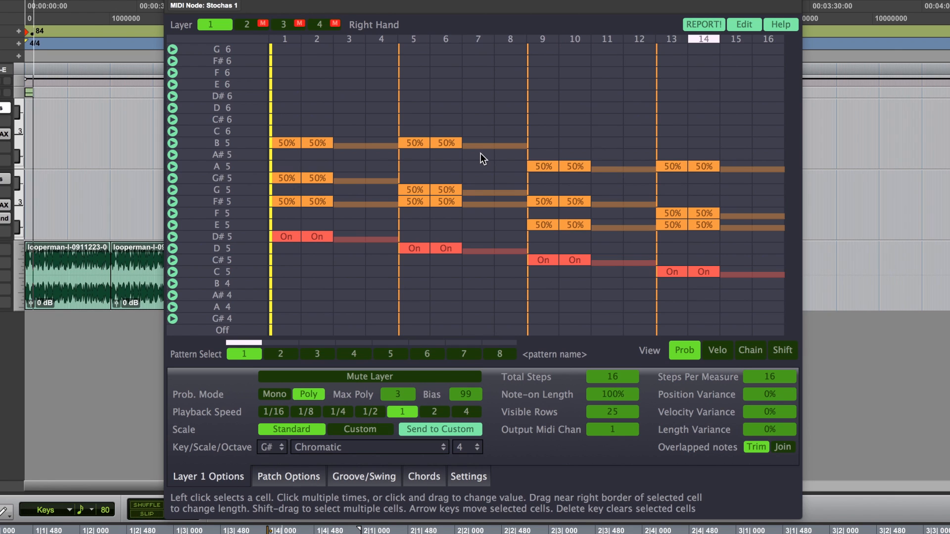
{"action": "key", "text": "space"}
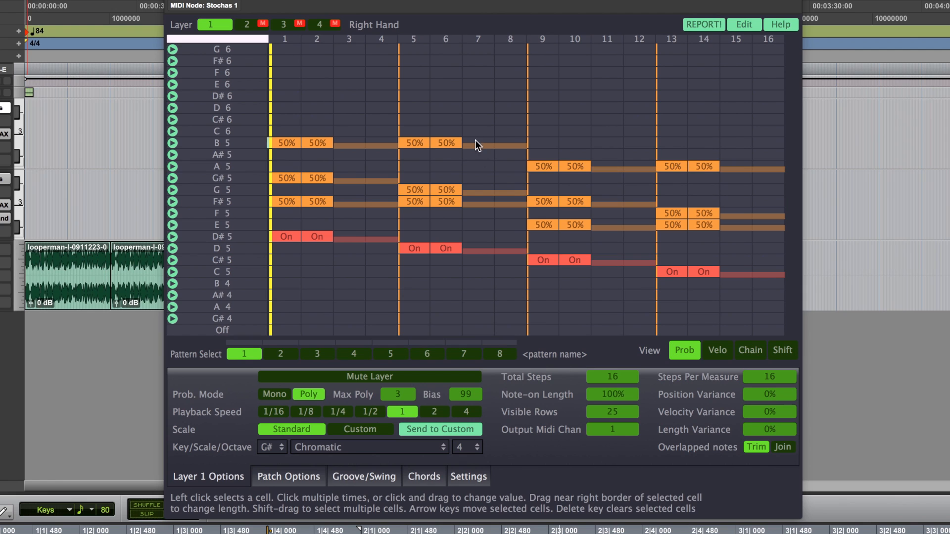
Set layer 1's playback speed to 1/4 and audition the sequence
{"action": "left_click", "coordinate": [344, 411]}
{"action": "key", "text": "space"}
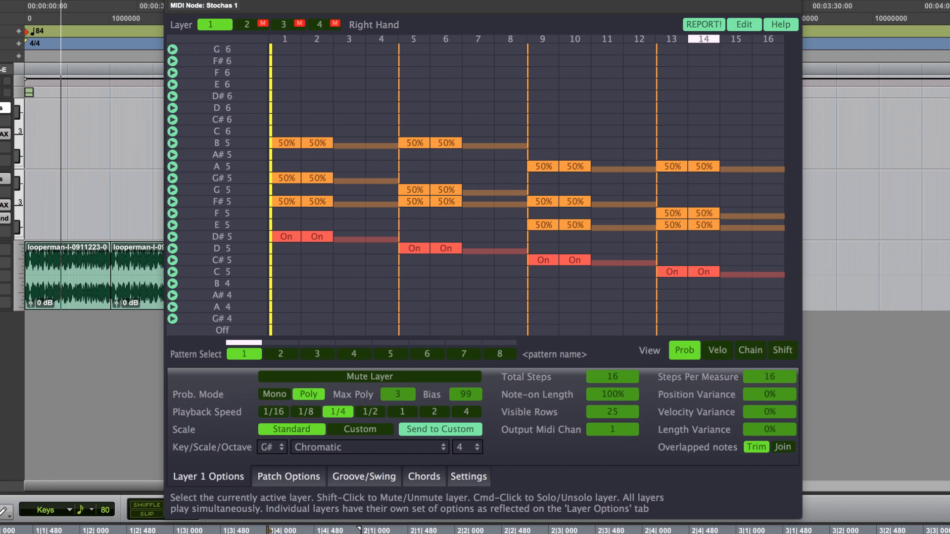
{"action": "key", "text": "space"}
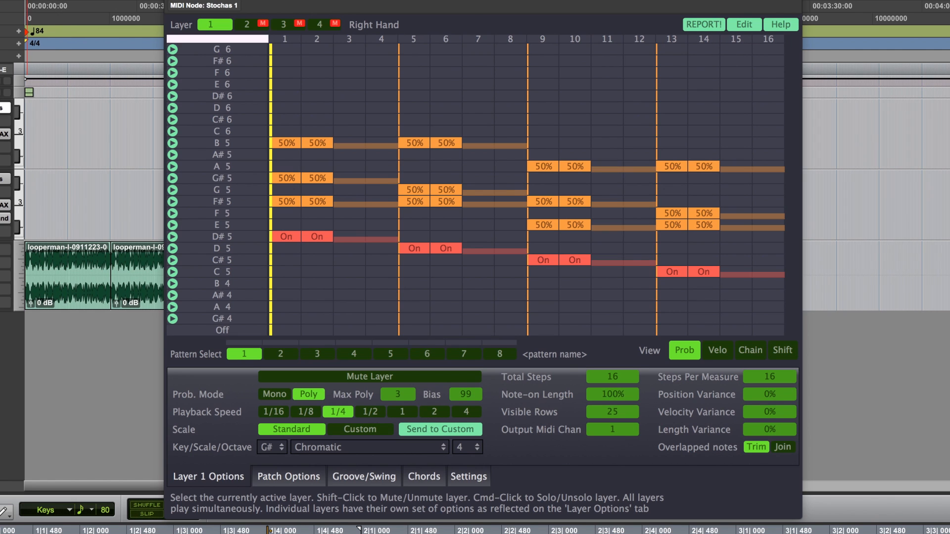
Unmute the other layers so all layers play together
{"action": "left_click", "coordinate": [251, 23], "text": "super"}
{"action": "left_click", "coordinate": [211, 24], "text": "super"}
{"action": "left_click", "coordinate": [208, 22], "text": "super"}
{"action": "left_click", "coordinate": [257, 23]}
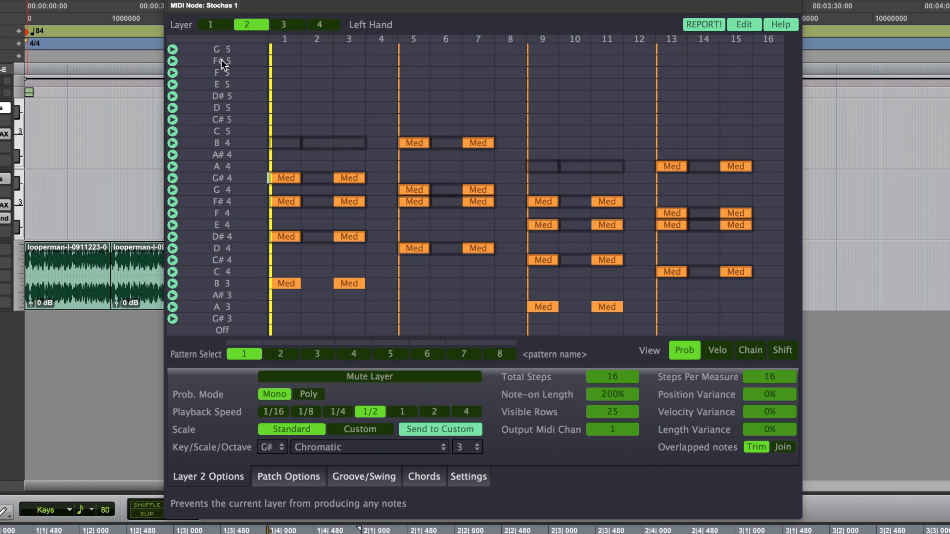
Switch to layer 2 and set its playback speed to 1/4
{"action": "left_click", "coordinate": [218, 25]}
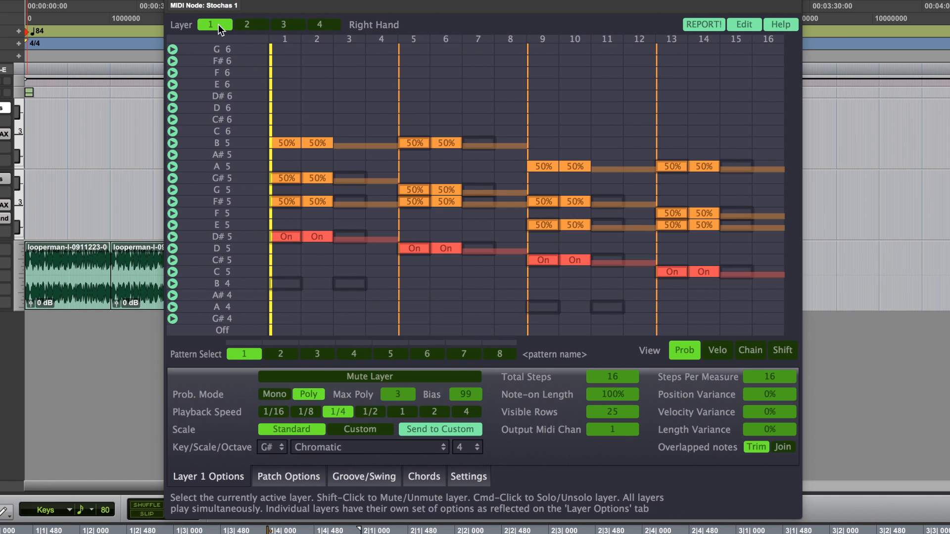
{"action": "left_click", "coordinate": [250, 24]}
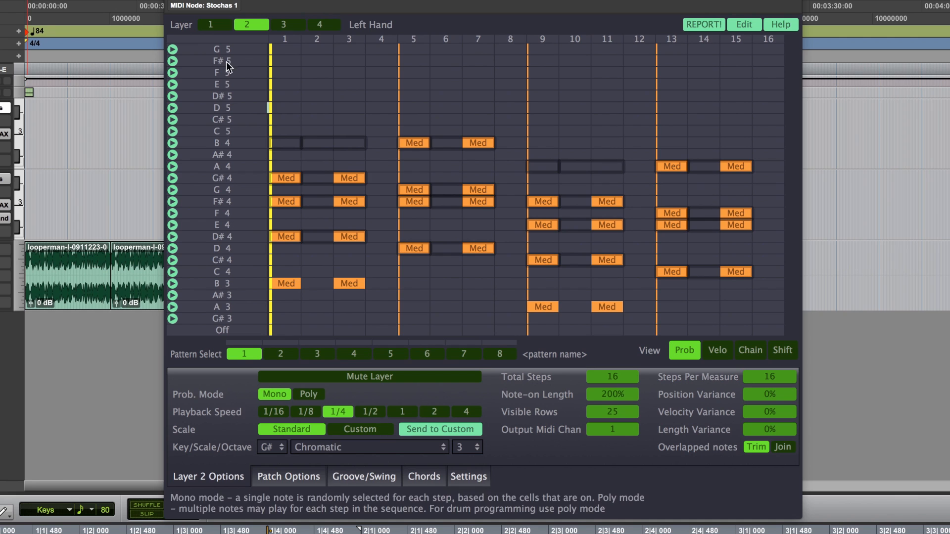
Try layer 1's playback speed at 1/2, compare with layer 2, and restart playback
{"action": "left_click", "coordinate": [210, 25]}
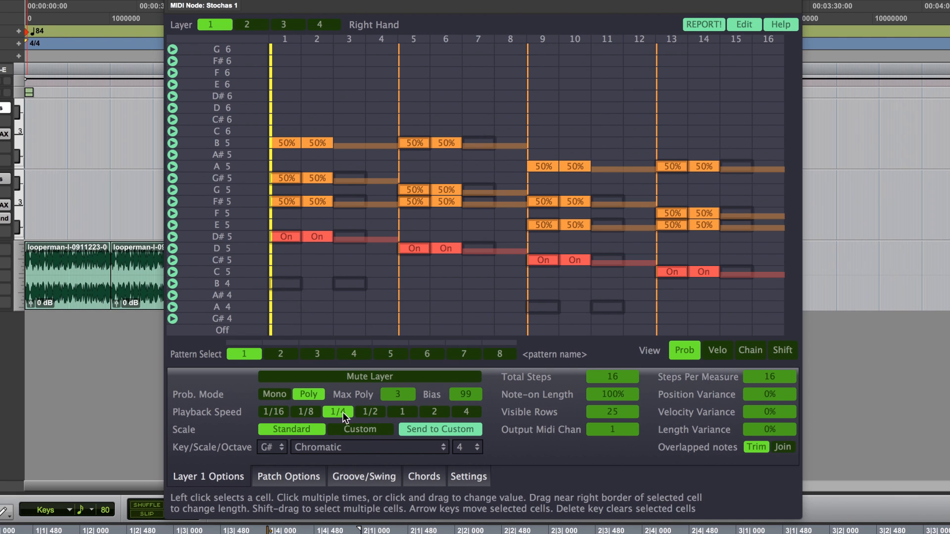
{"action": "left_click", "coordinate": [371, 407]}
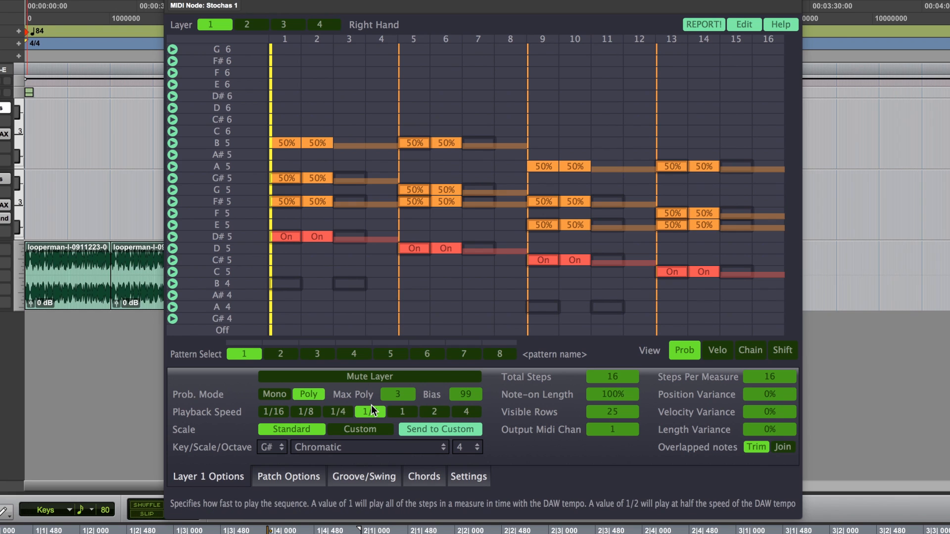
{"action": "left_click", "coordinate": [249, 21]}
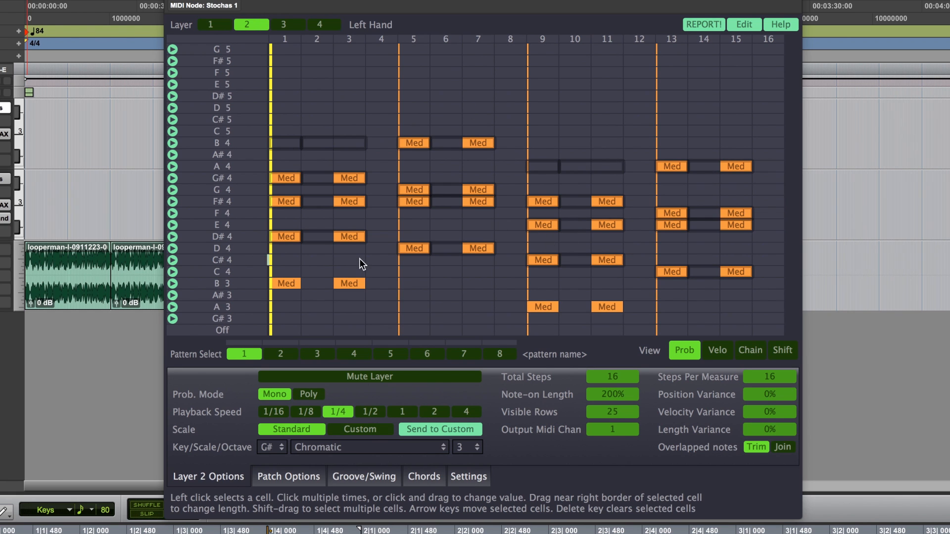
{"action": "left_click", "coordinate": [206, 27]}
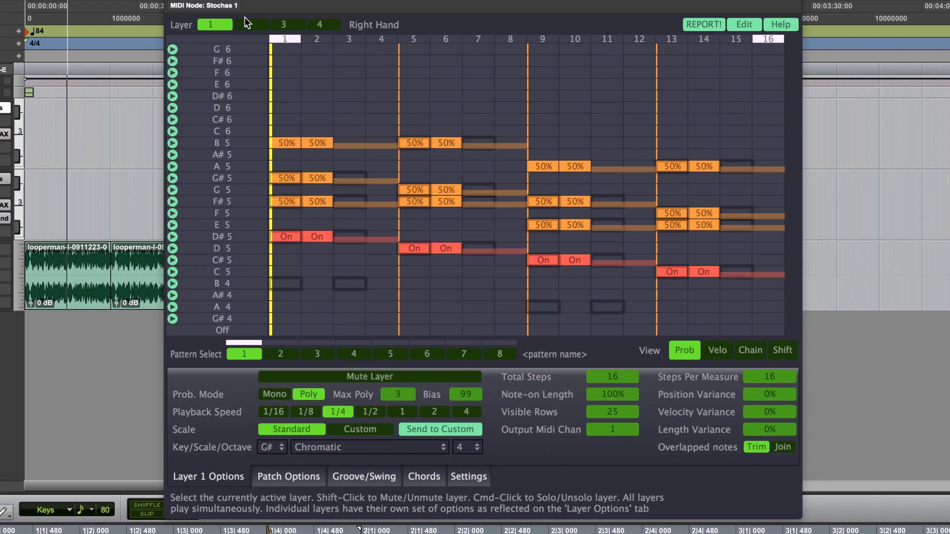
{"action": "key", "text": "space"}
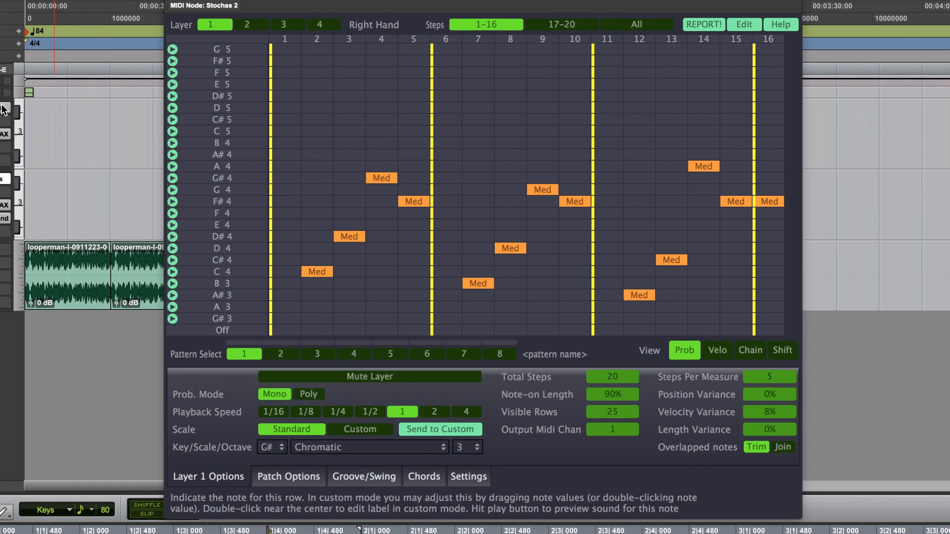
Switch between the two Stochas instances and browse the second one's steps 17–20 and 1–16 while auditioning
{"action": "left_click", "coordinate": [3, 109]}
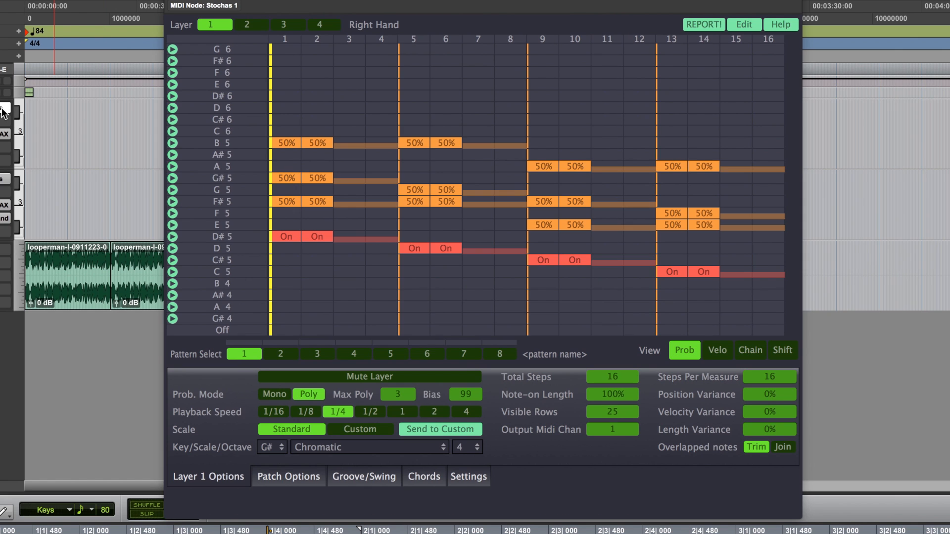
{"action": "left_click", "coordinate": [2, 179]}
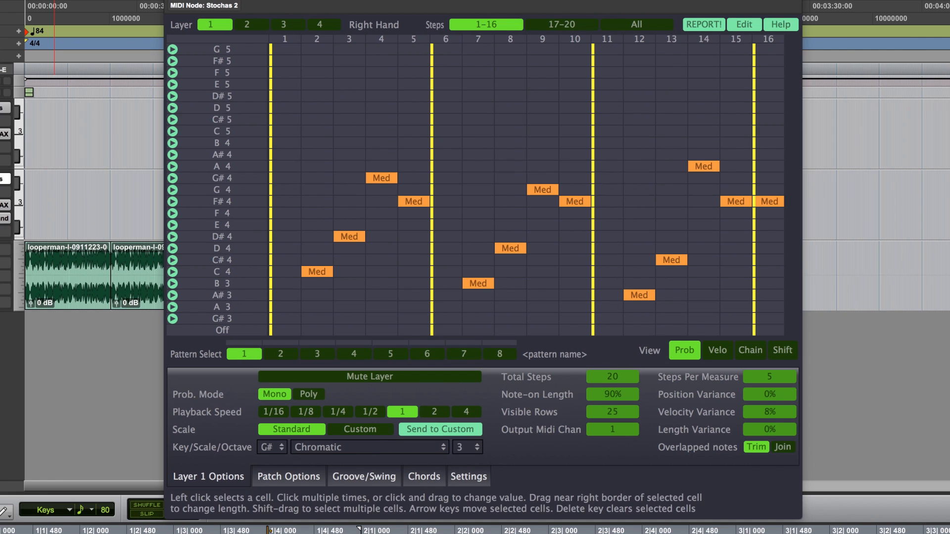
{"action": "left_click", "coordinate": [557, 27]}
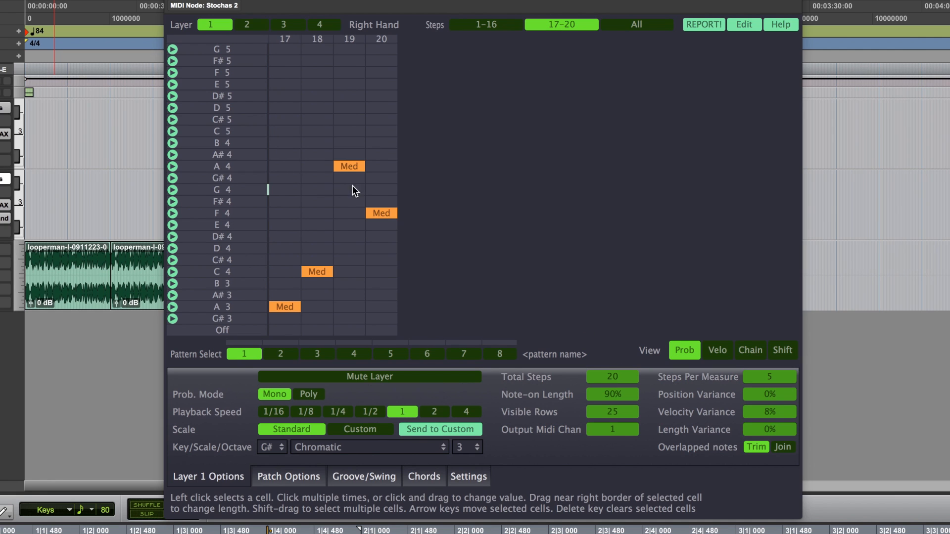
{"action": "left_click", "coordinate": [493, 22]}
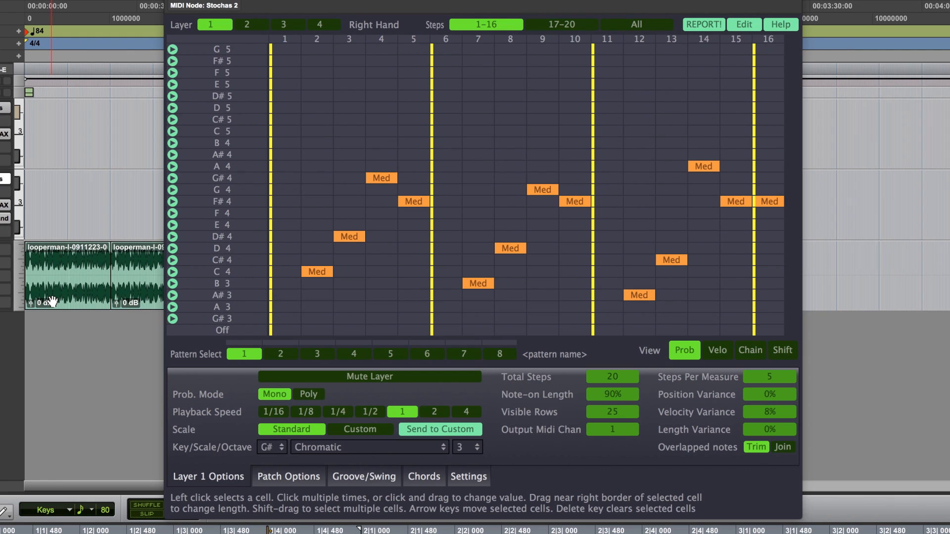
{"action": "key", "text": "space"}
{"action": "key", "text": "space"}
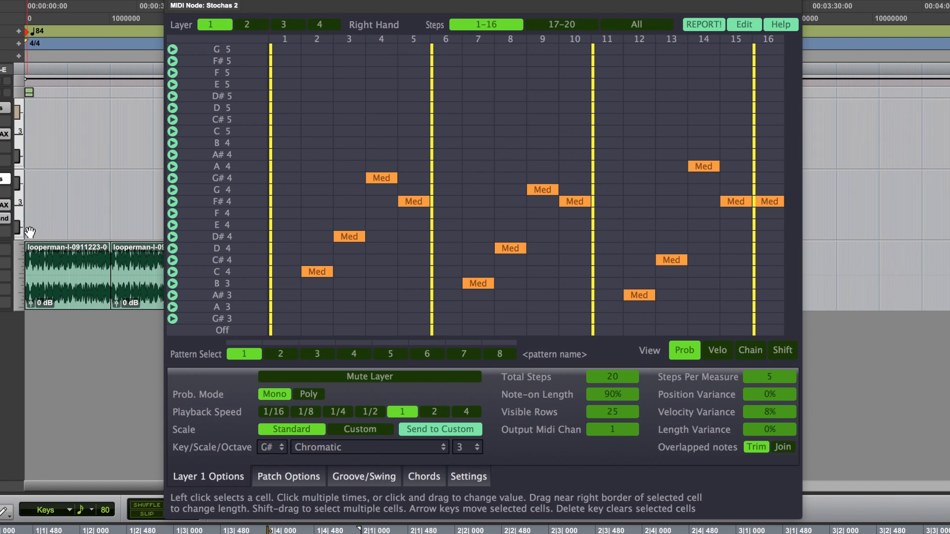